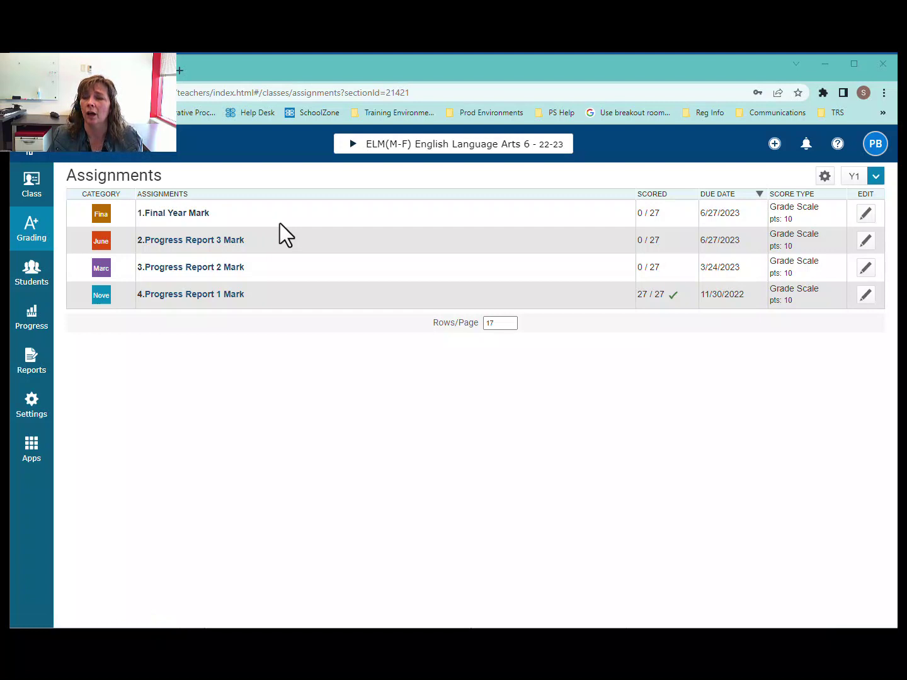
Open the Copy Assignments page from the Assignments gear menu.
{"action": "left_click", "coordinate": [825, 178]}
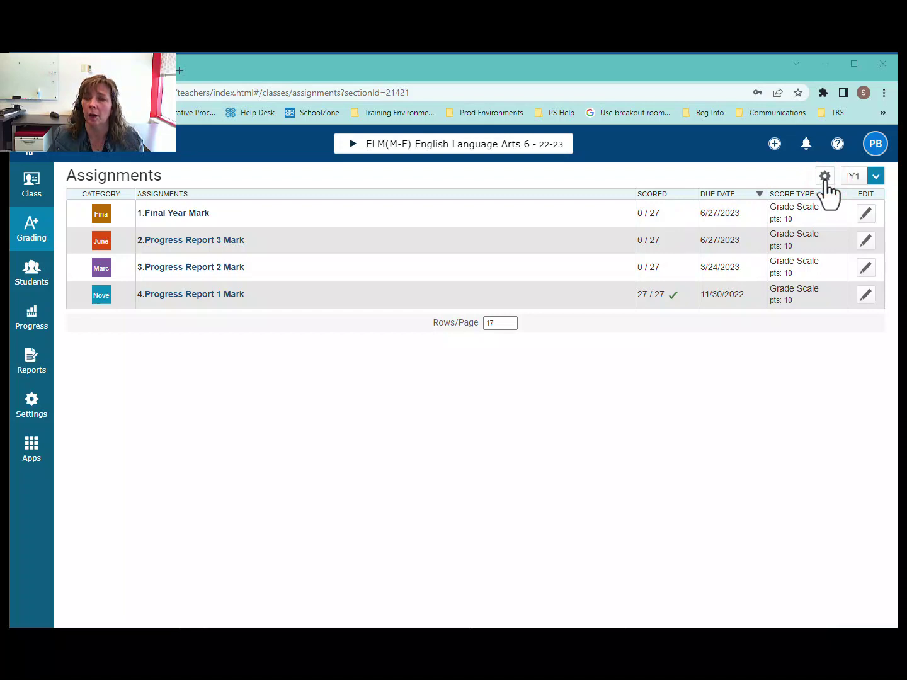
{"action": "left_click", "coordinate": [824, 178]}
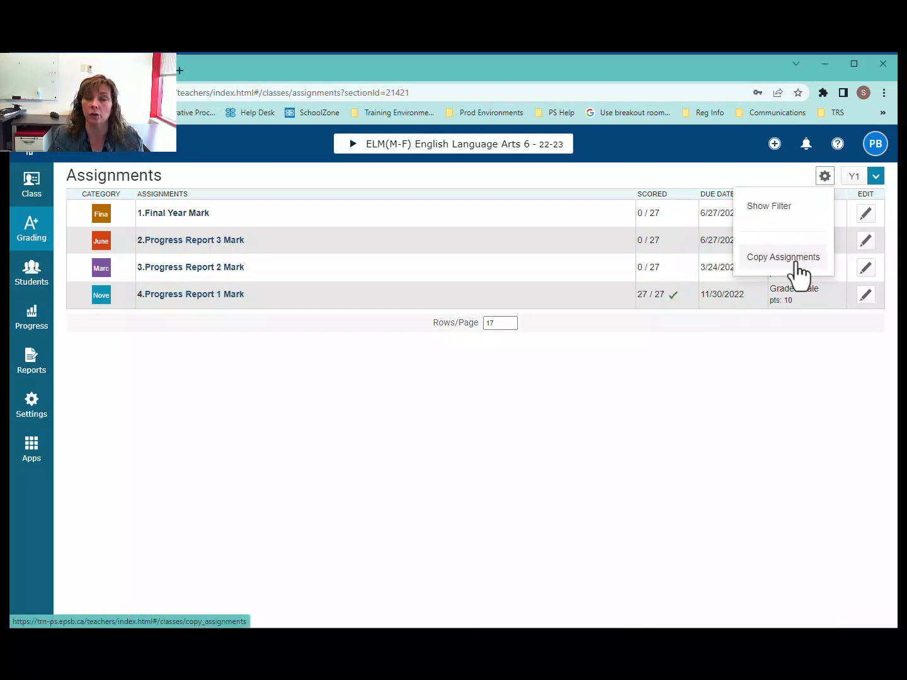
{"action": "left_click", "coordinate": [796, 264]}
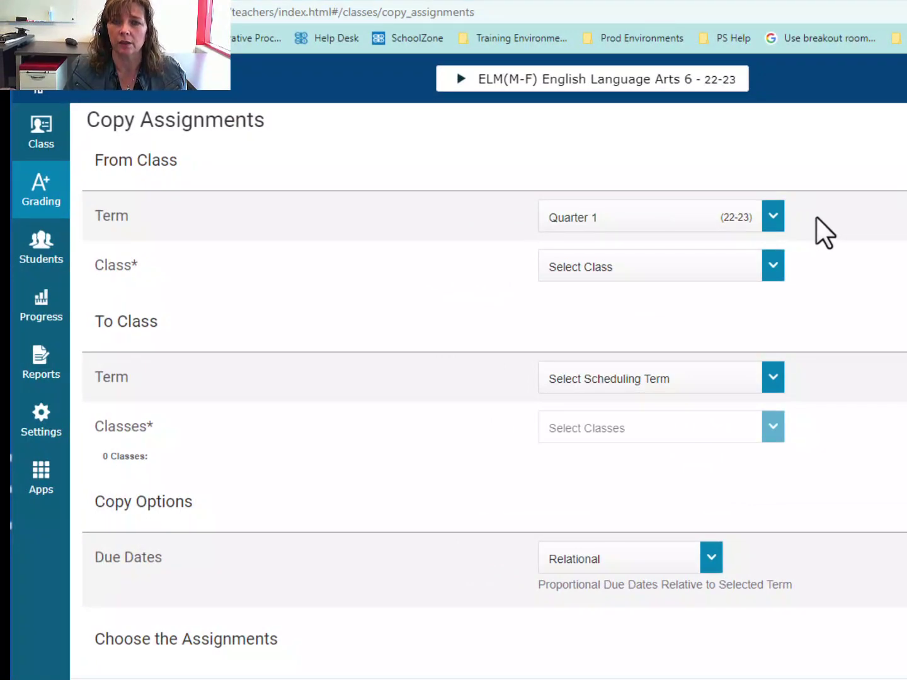
Set the From Class source to term 2022-2023 and ELM(M-F) English Language Arts 6.
{"action": "left_click_drag", "start_coordinate": [96, 163], "coordinate": [174, 167]}
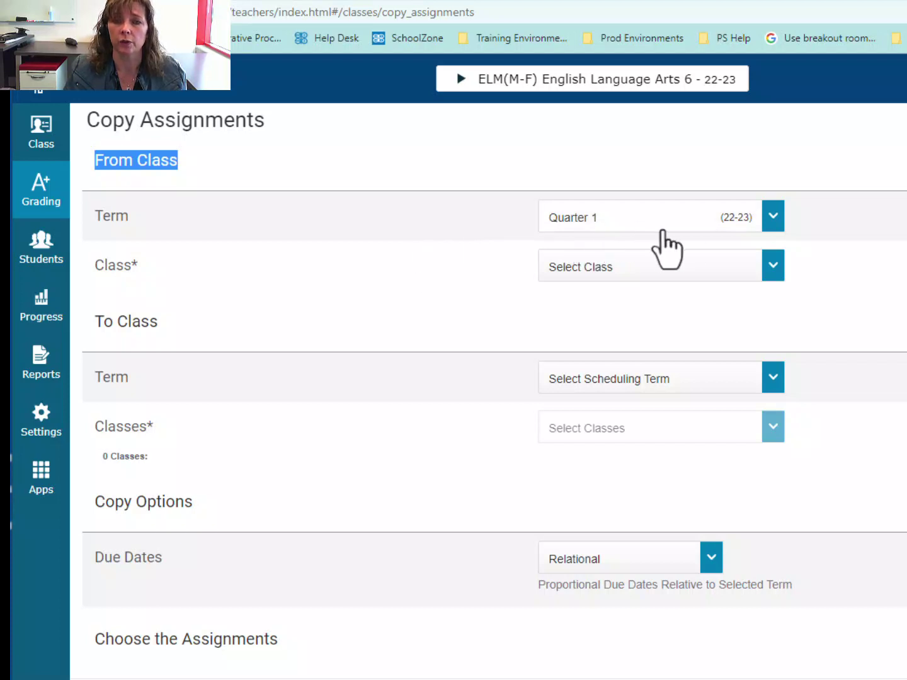
{"action": "left_click", "coordinate": [773, 217]}
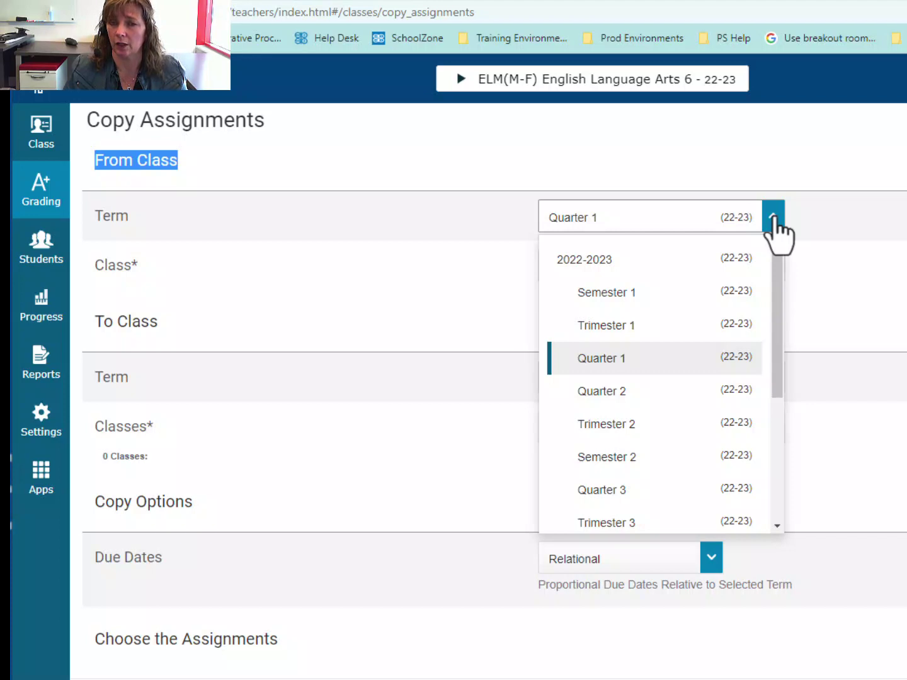
{"action": "left_click", "coordinate": [609, 275]}
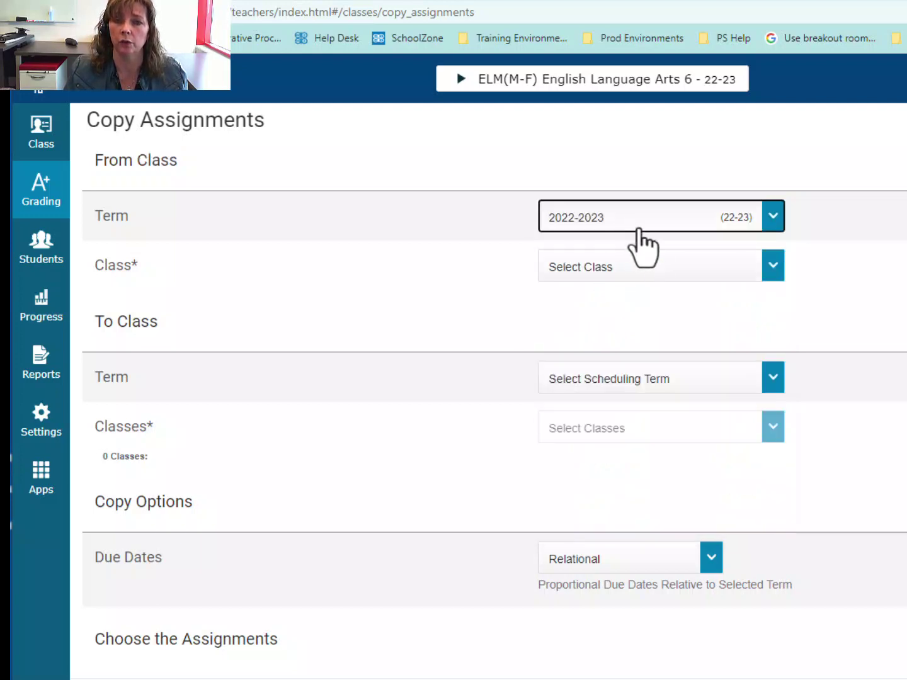
{"action": "left_click", "coordinate": [771, 265]}
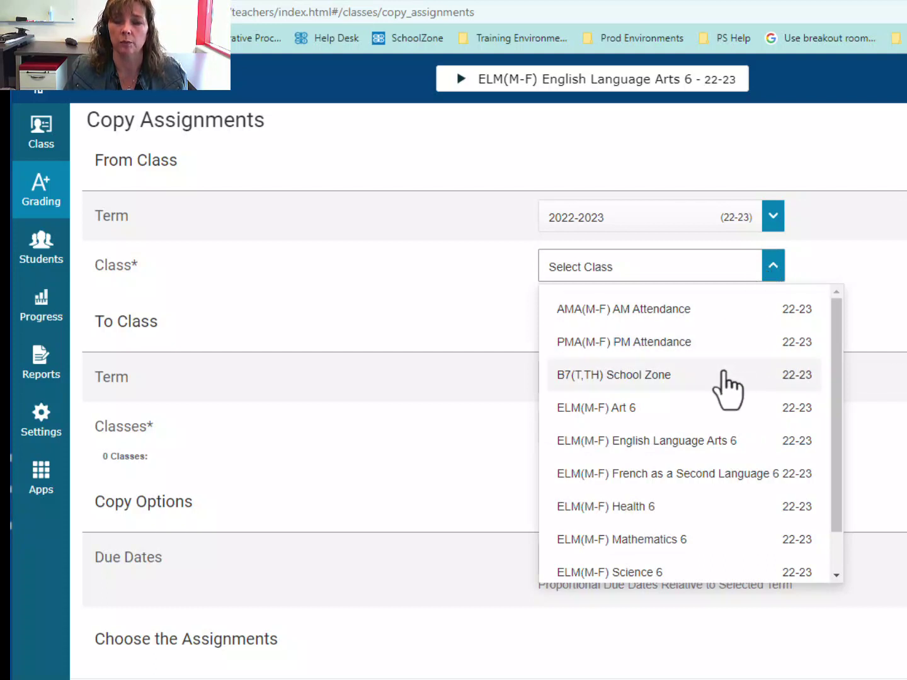
{"action": "left_click", "coordinate": [710, 444]}
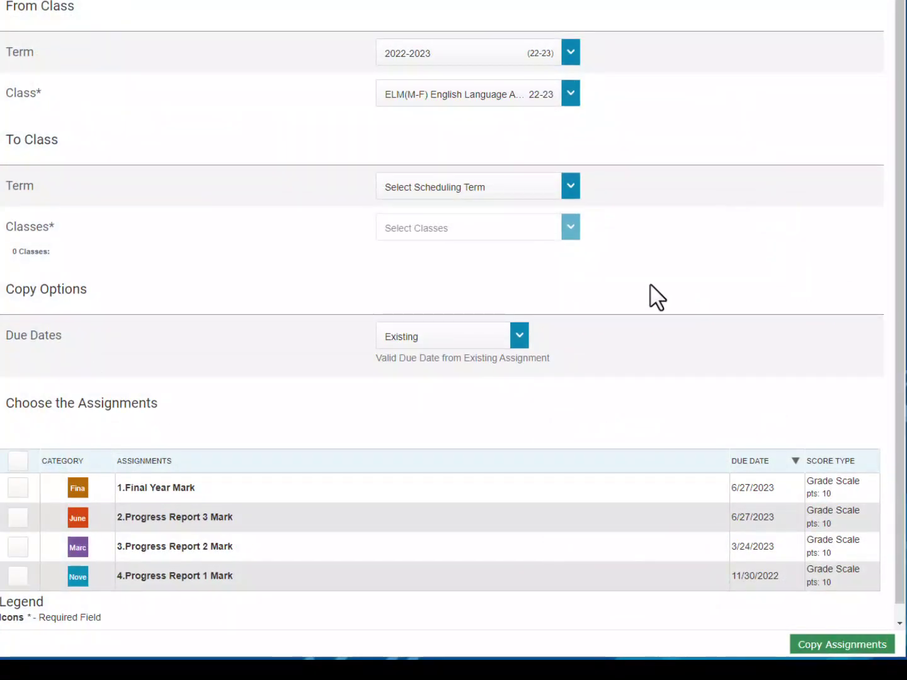
Set the To Class term to 2022-2023 and select ELM(M-F) Art 6 as the only destination.
{"action": "left_click", "coordinate": [570, 189]}
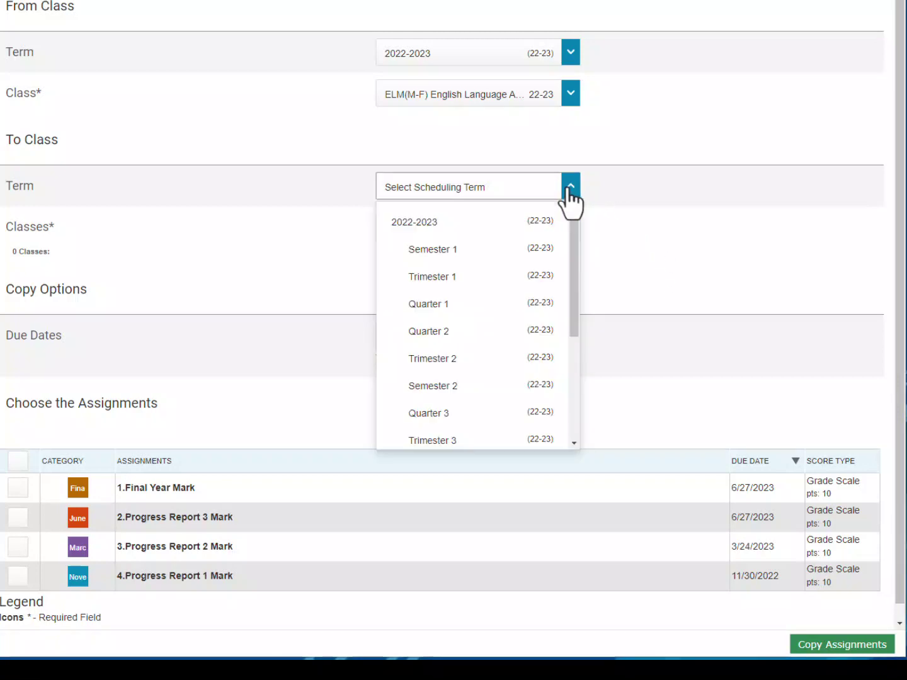
{"action": "left_click", "coordinate": [476, 225]}
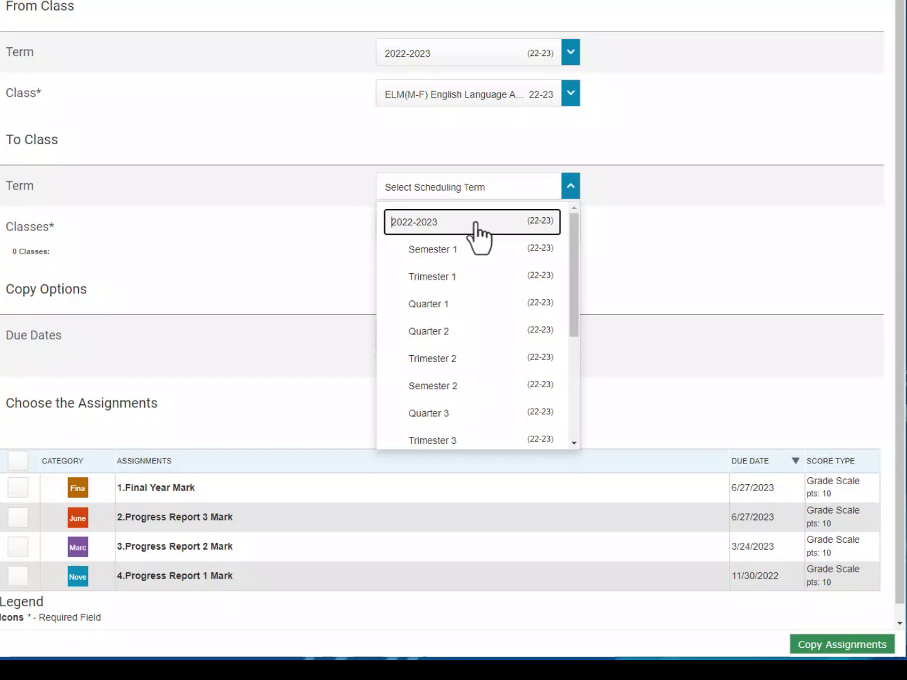
{"action": "left_click", "coordinate": [573, 236]}
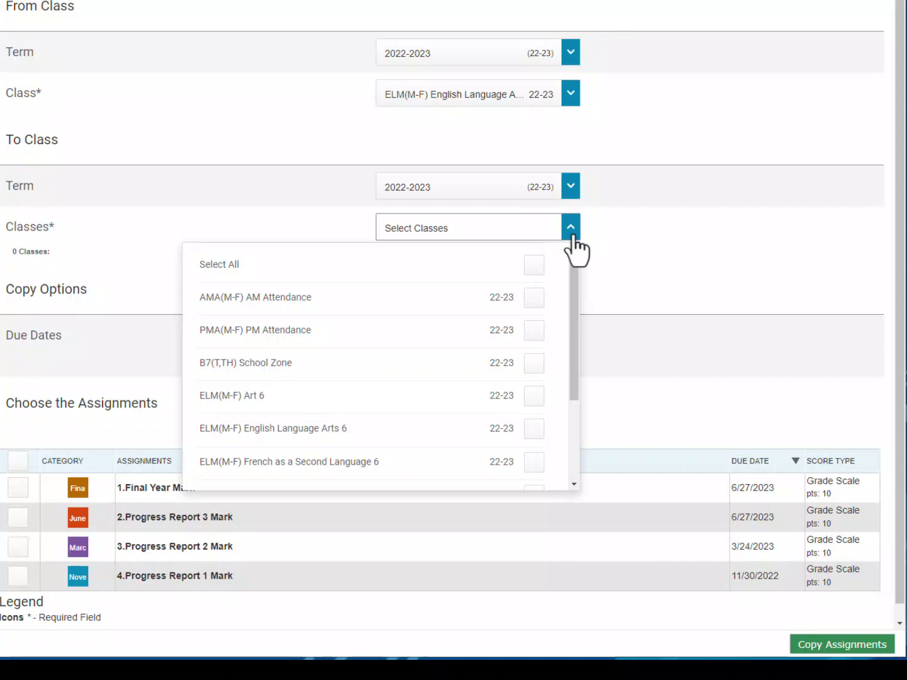
{"action": "left_click", "coordinate": [532, 401]}
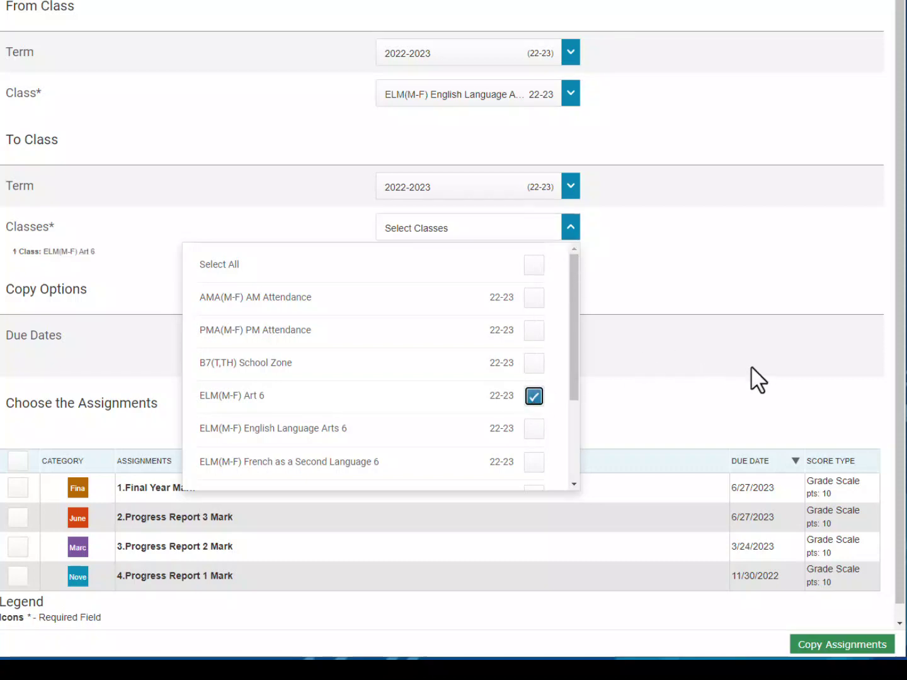
{"action": "key", "text": "Tab"}
{"action": "key", "text": "Down"}
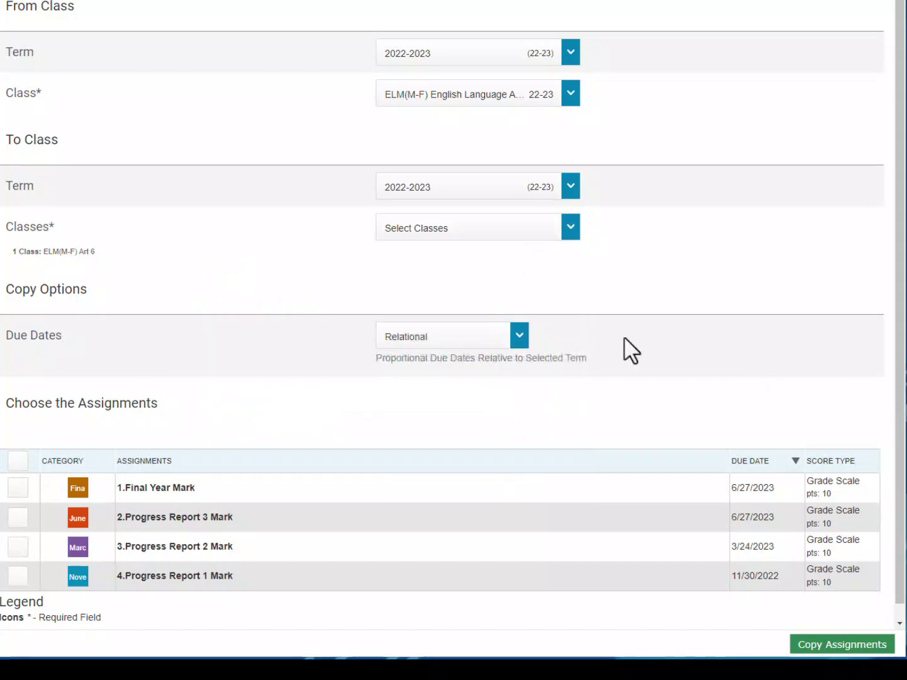
Copy all four assignments to Art 6, keeping their existing due dates.
{"action": "left_click", "coordinate": [520, 336]}
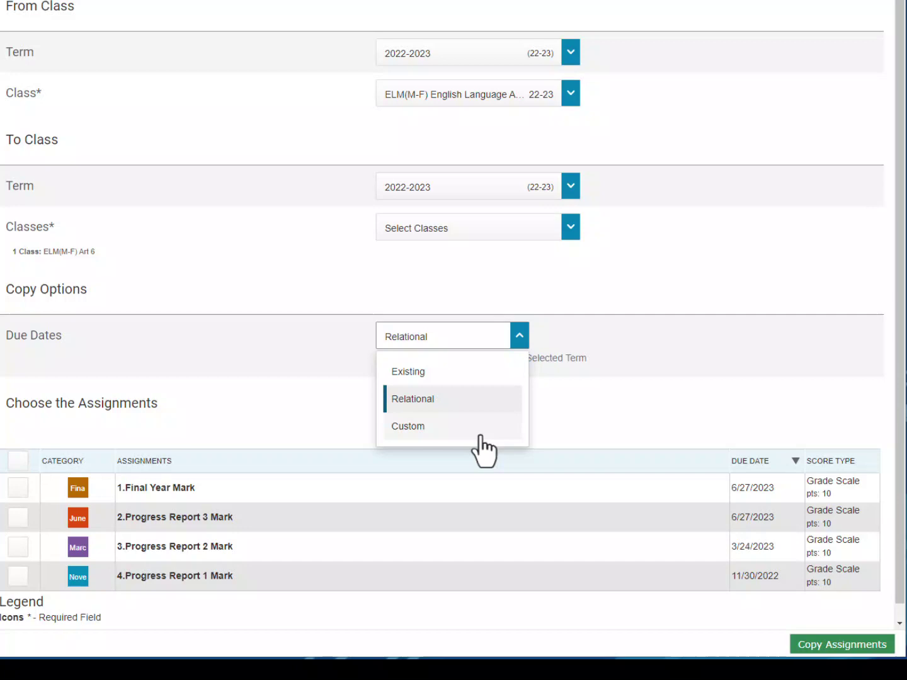
{"action": "left_click", "coordinate": [473, 381]}
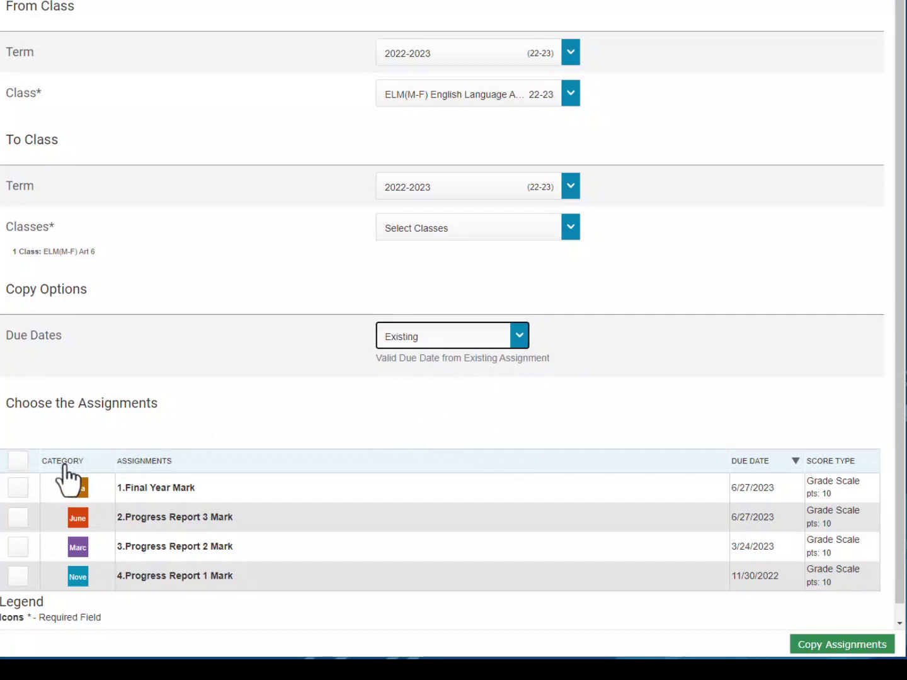
{"action": "left_click", "coordinate": [17, 460]}
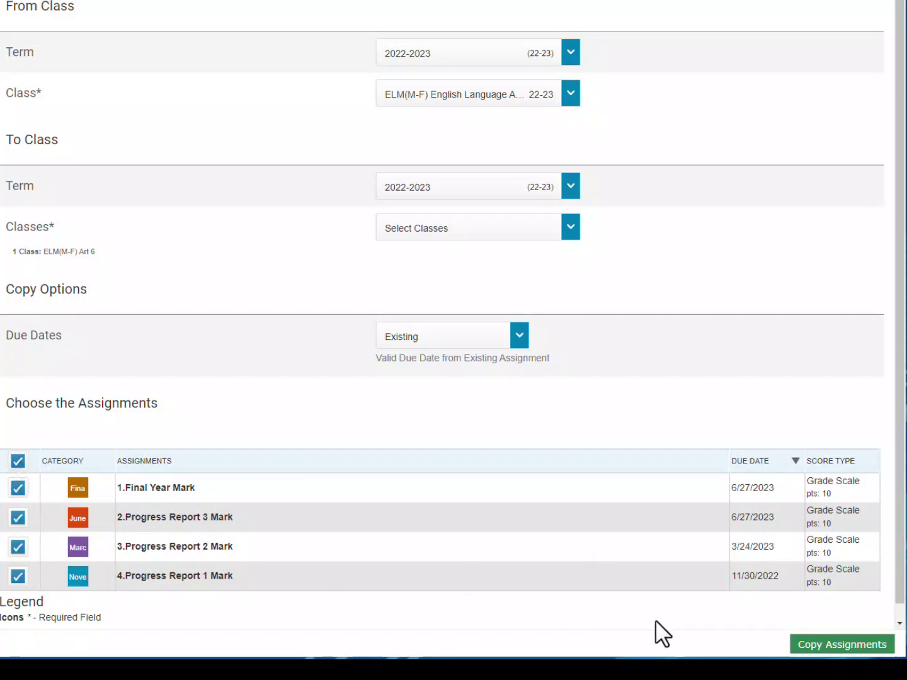
{"action": "left_click", "coordinate": [870, 649]}
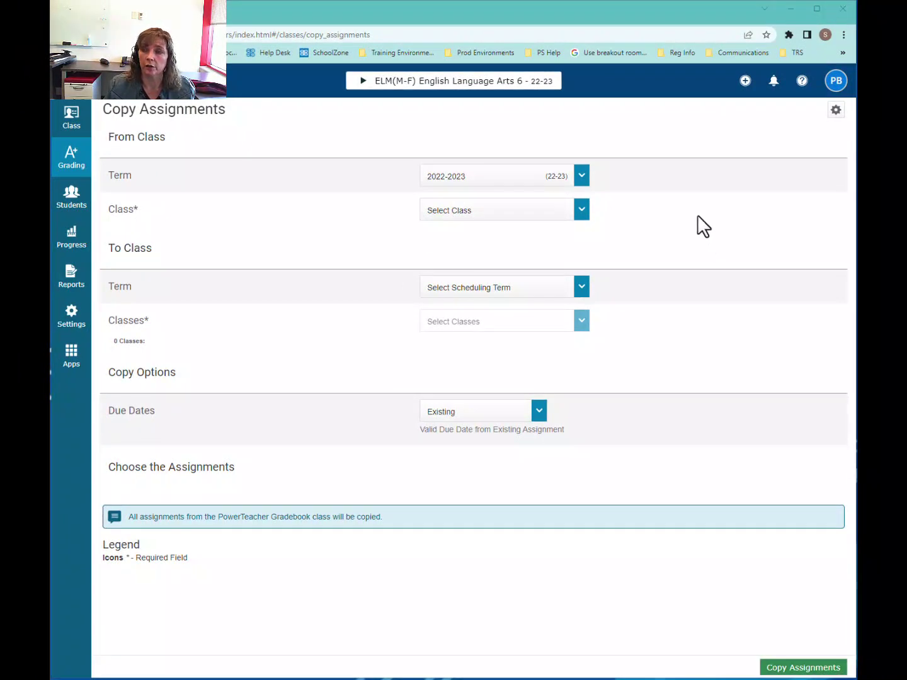
Set the From Class source to term 2022-2023 and English Language Arts 6.
{"action": "left_click", "coordinate": [581, 177]}
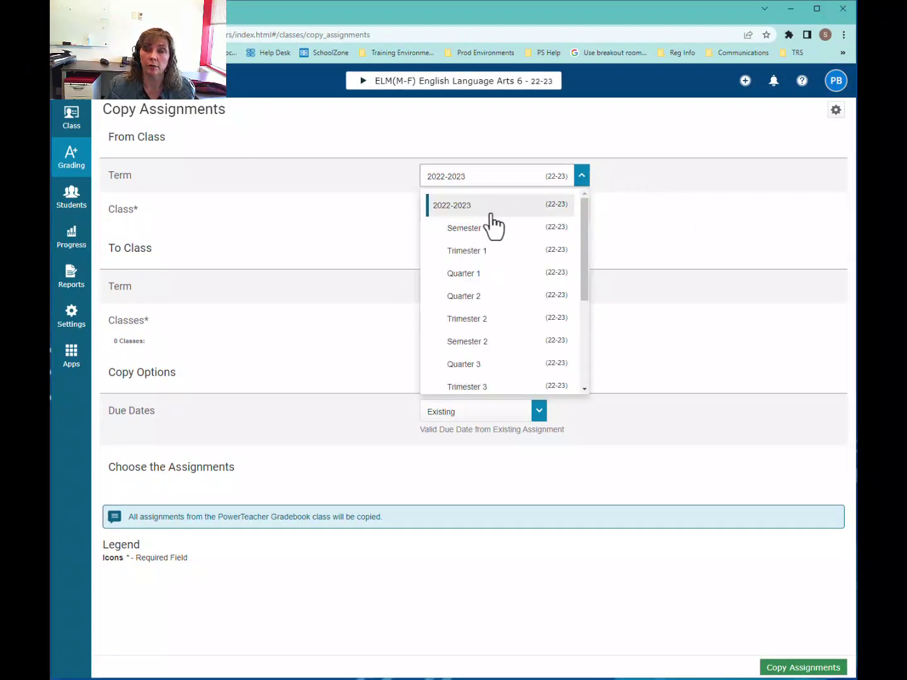
{"action": "left_click", "coordinate": [488, 214]}
{"action": "left_click", "coordinate": [569, 218]}
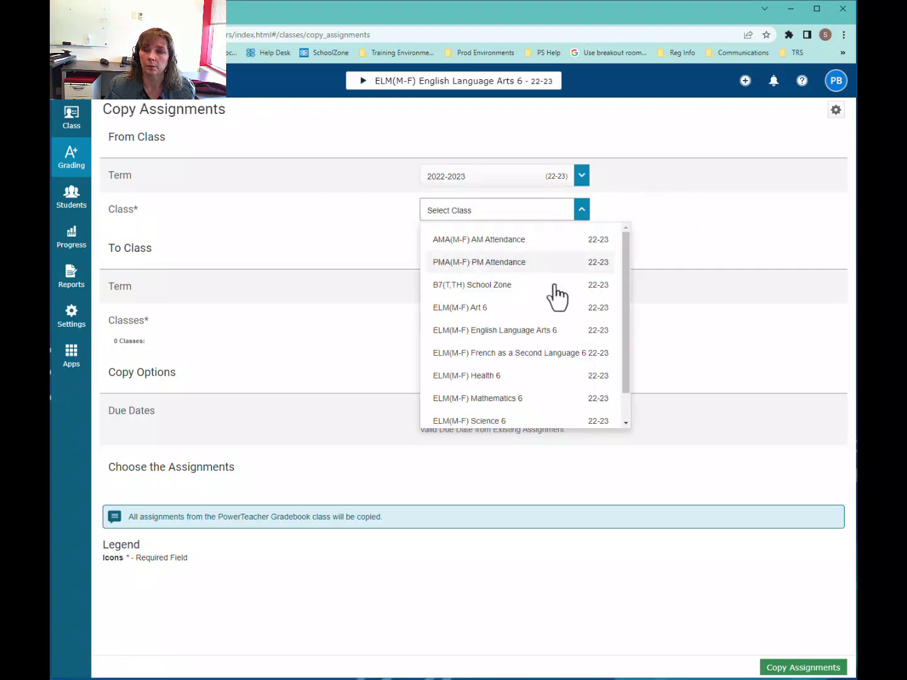
{"action": "left_click", "coordinate": [541, 338]}
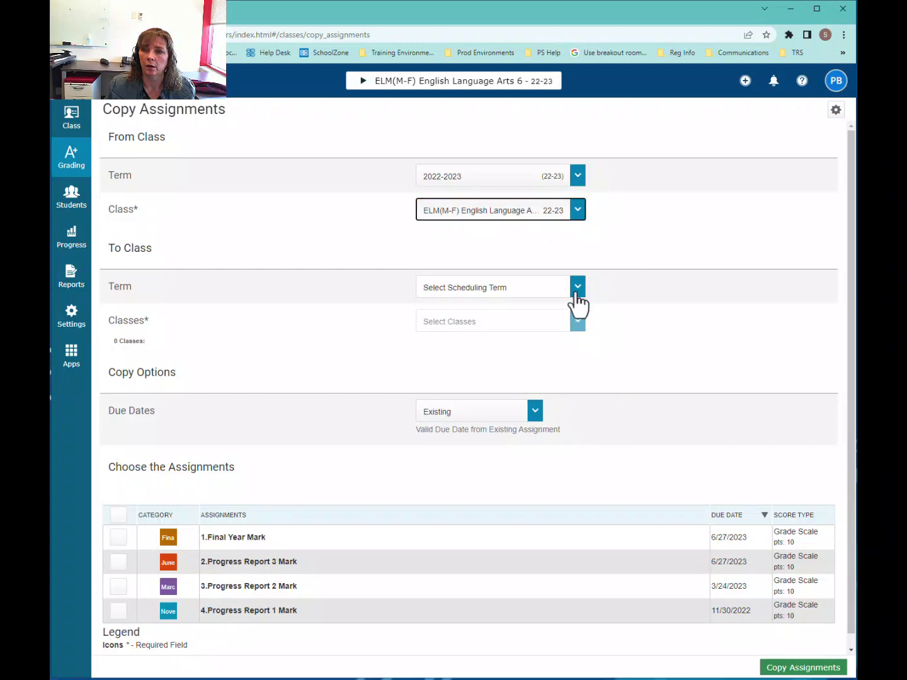
Set the To Class term to 2022-2023 and select Health 6 as destination.
{"action": "left_click", "coordinate": [577, 289]}
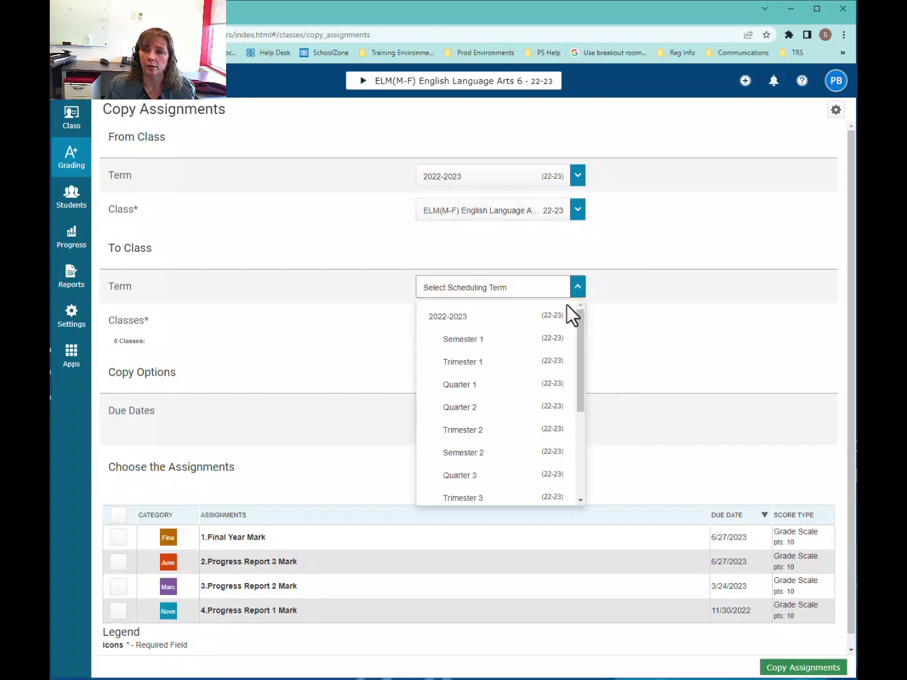
{"action": "left_click", "coordinate": [565, 316]}
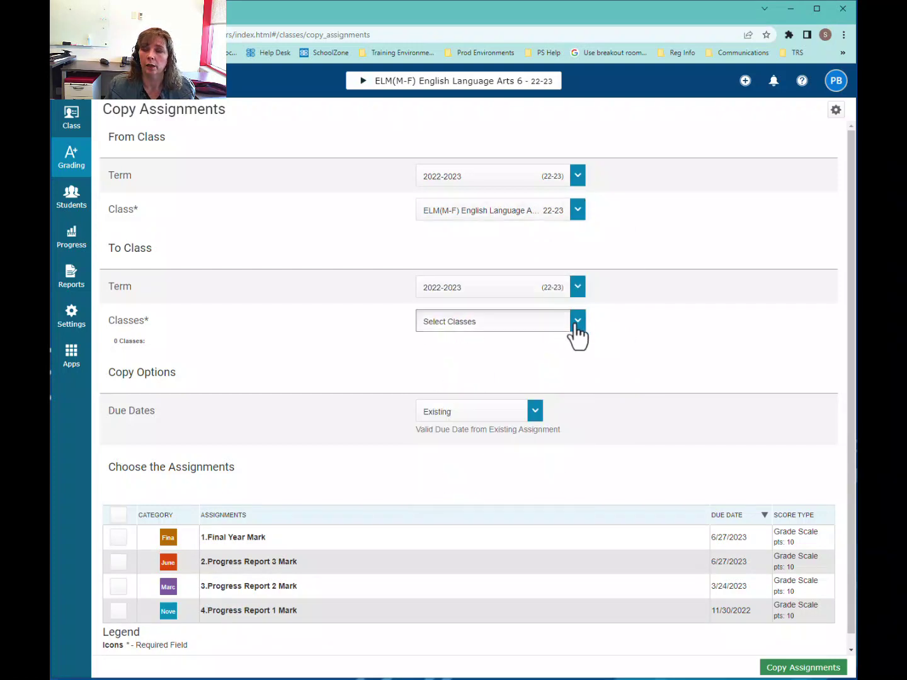
{"action": "left_click", "coordinate": [576, 322]}
{"action": "scroll", "coordinate": [552, 399], "scroll_direction": "down", "scroll_amount": 2}
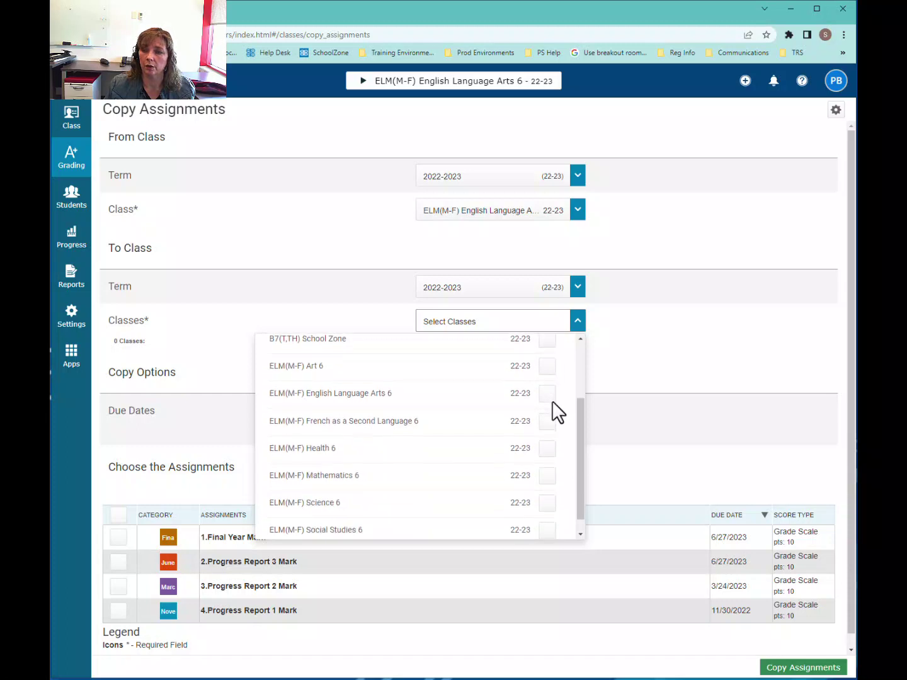
{"action": "left_click", "coordinate": [546, 449]}
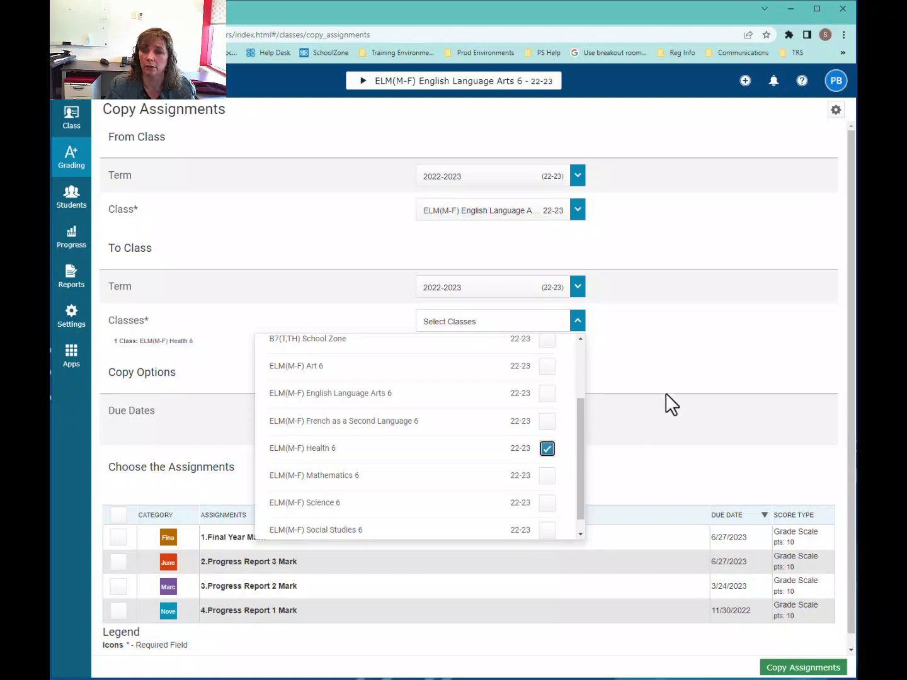
Copy all four assignments to Health 6 with Due Dates on Existing.
{"action": "left_click", "coordinate": [634, 426]}
{"action": "left_click", "coordinate": [536, 419]}
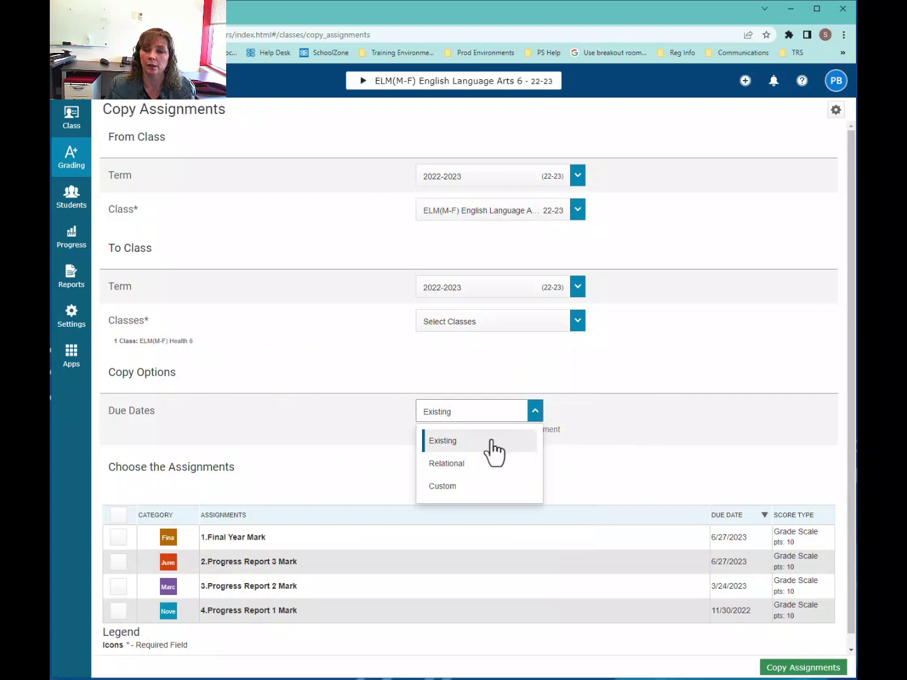
{"action": "left_click", "coordinate": [491, 440]}
{"action": "left_click", "coordinate": [119, 515]}
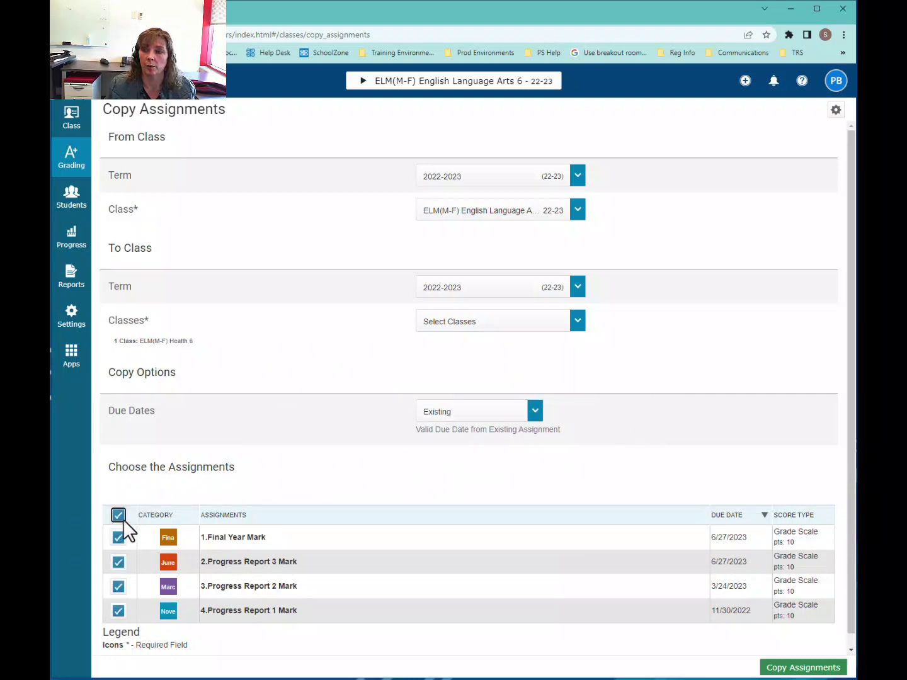
{"action": "left_click", "coordinate": [795, 668]}
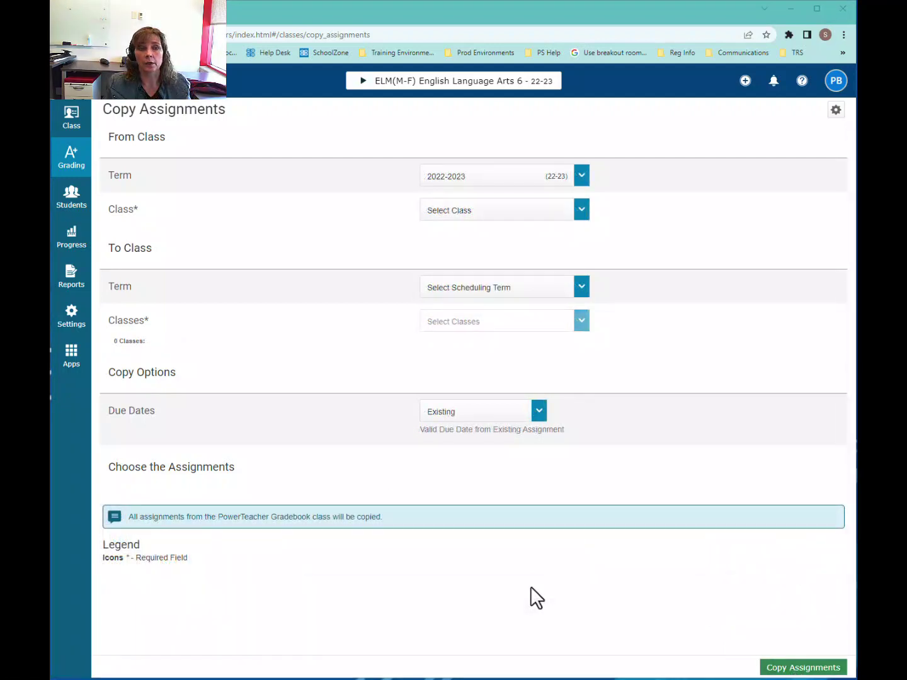